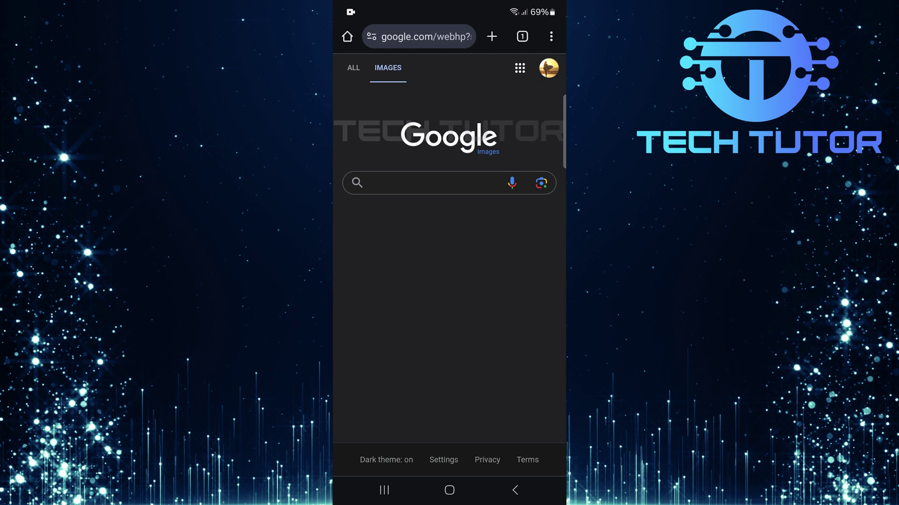
- Load store.epicgames.com from the copied address chip to reach the Discover page
left_click(419, 37)
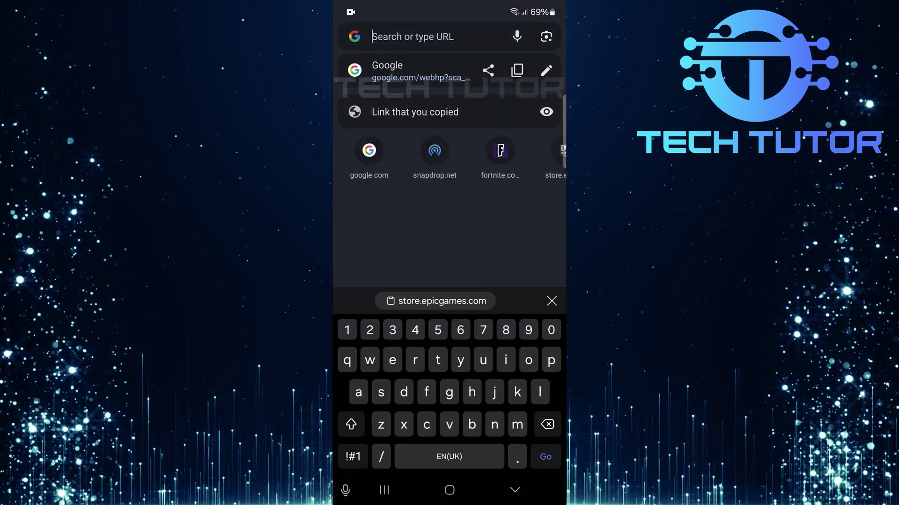
left_click(436, 301)
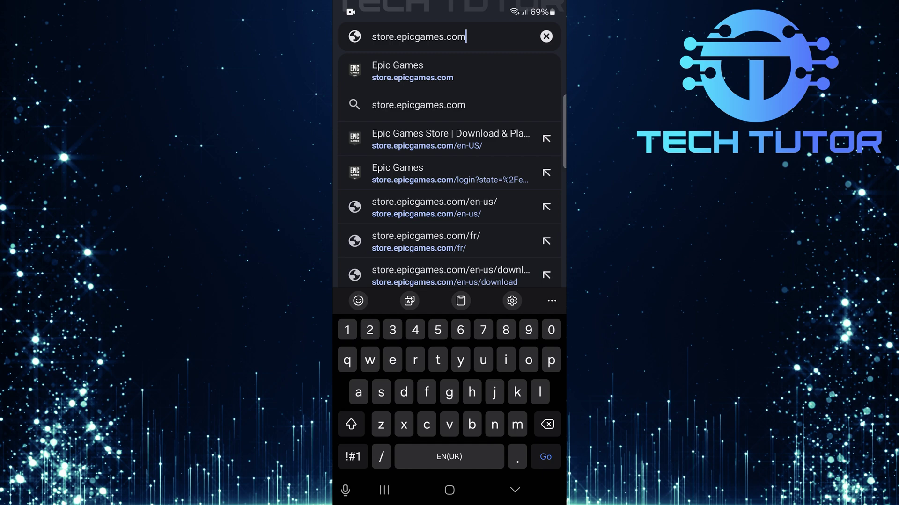
key("Return")
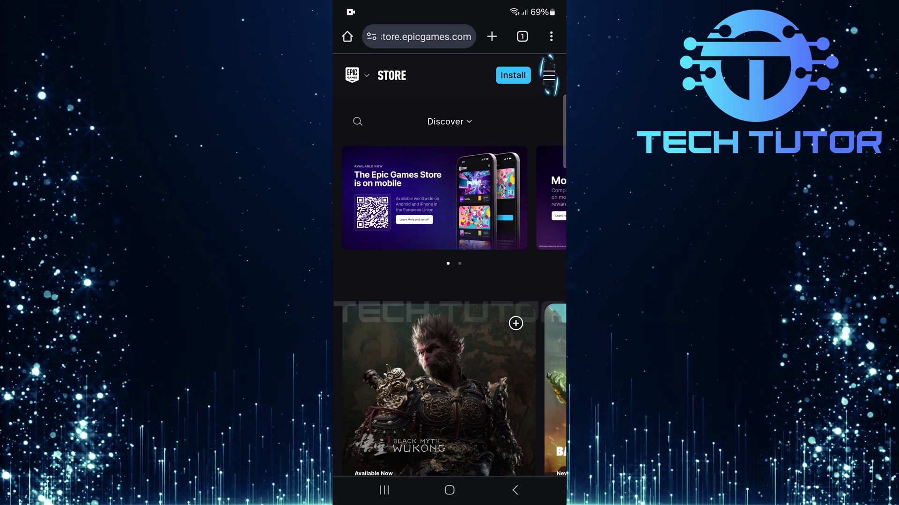
- Reach the Epic Games sign-in page from the store's hamburger menu
left_click(549, 75)
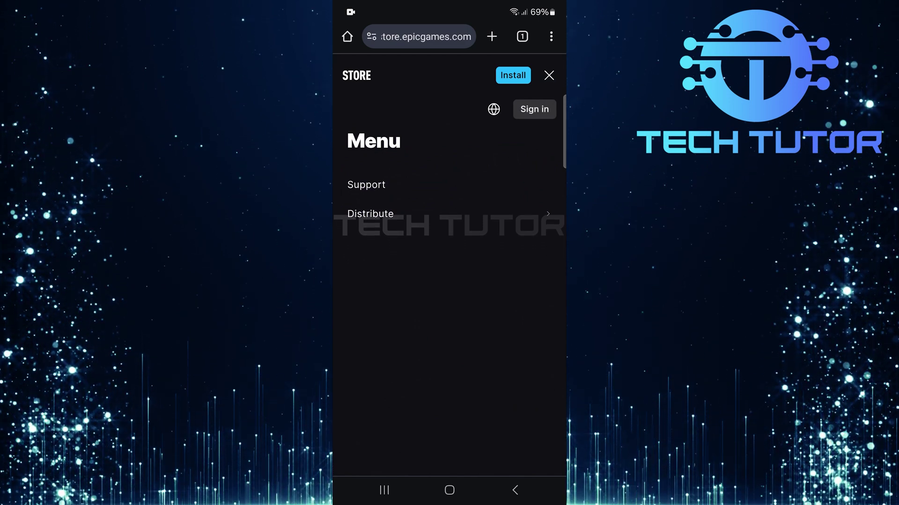
left_click(535, 109)
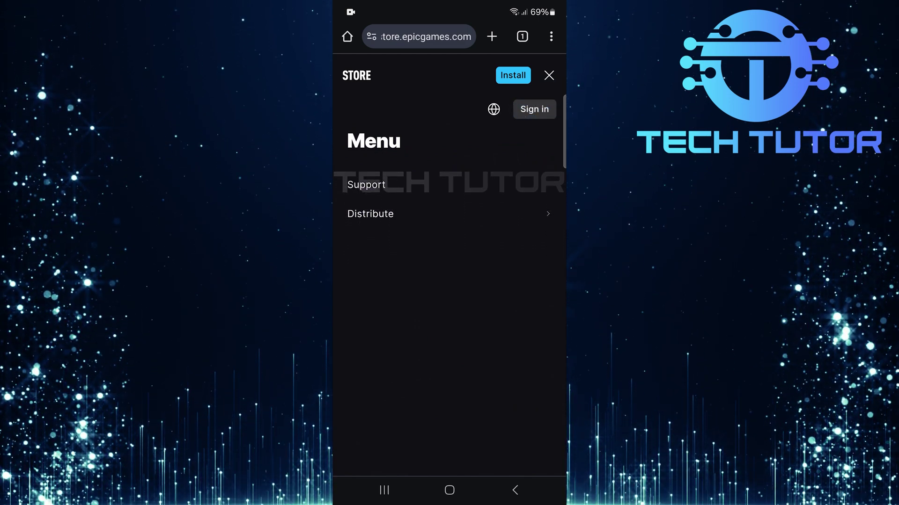
left_click(534, 109)
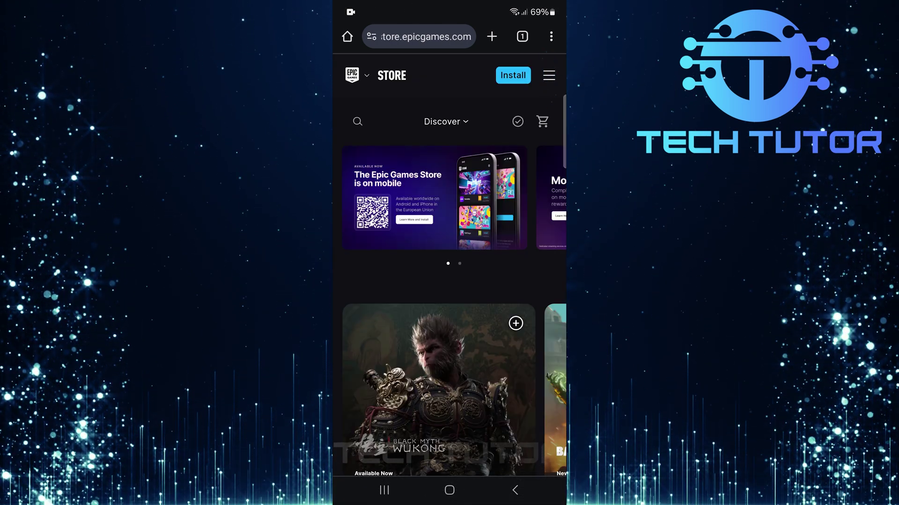
- Reach the Account Settings page via the profile avatar's Account option
left_click(552, 73)
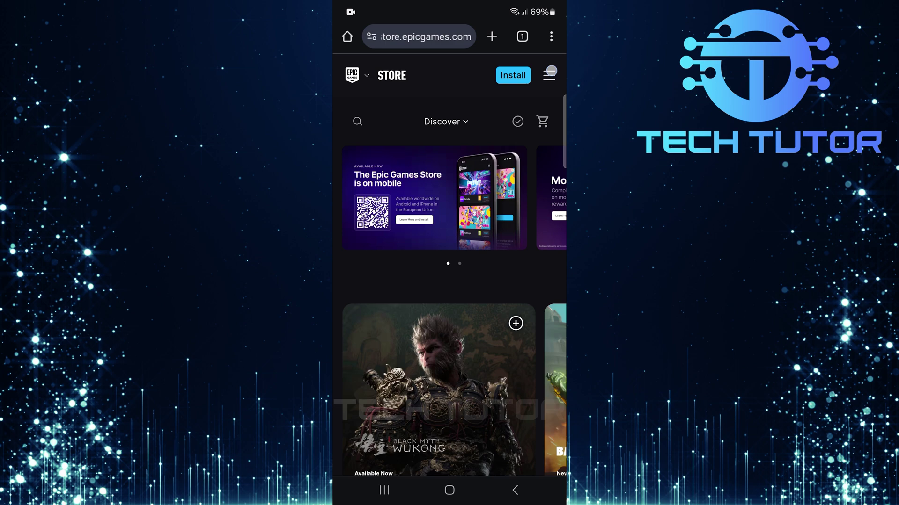
left_click(546, 110)
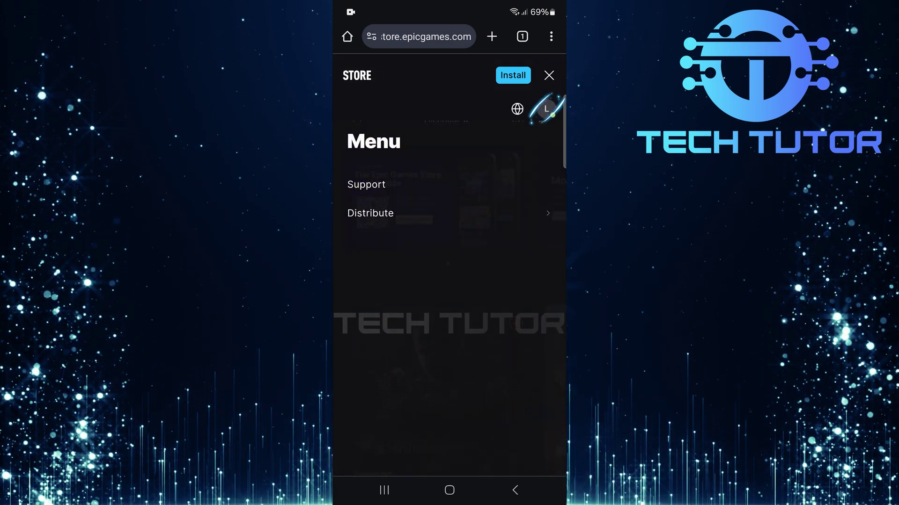
left_click(546, 110)
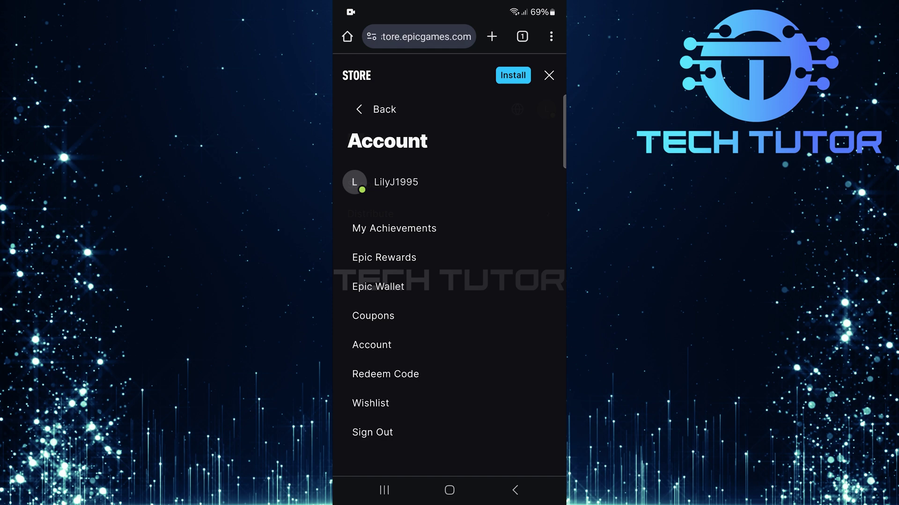
left_click(368, 345)
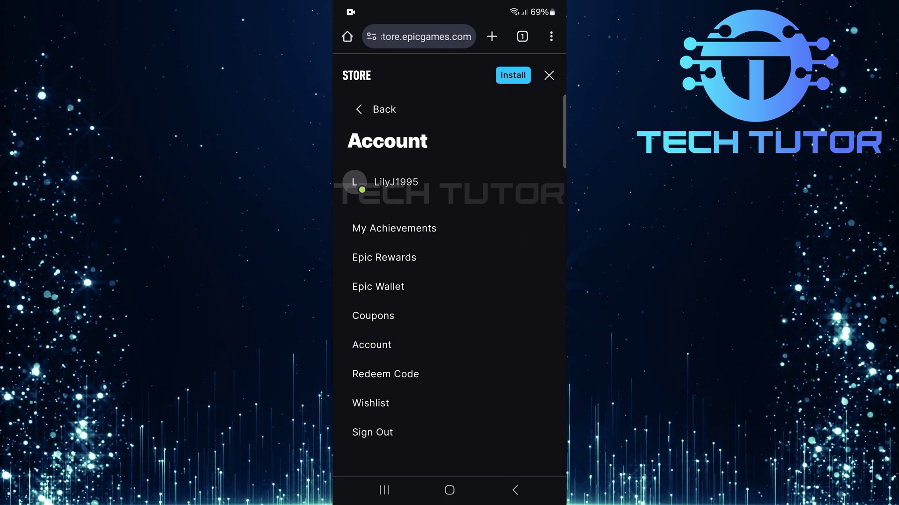
left_click(380, 345)
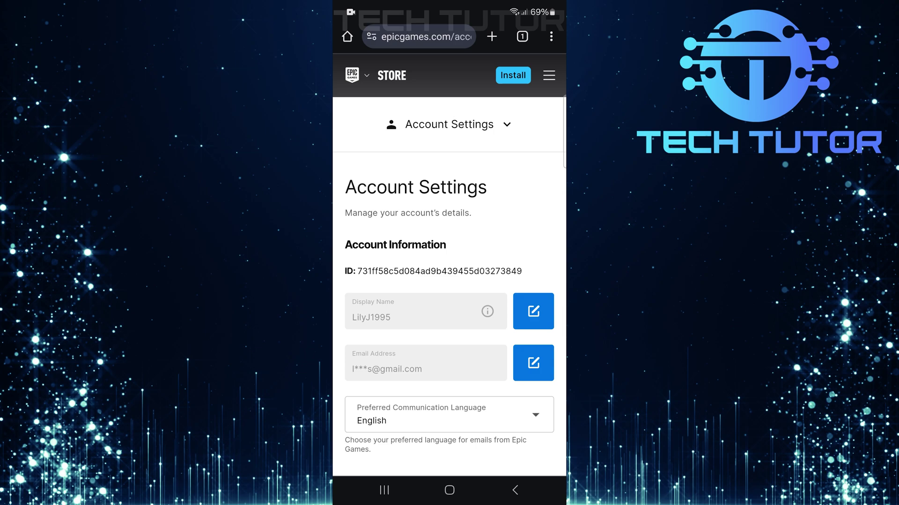
scroll(508, 251, "down", 4)
scroll(499, 297, "down", 4)
scroll(500, 281, "down", 3)
scroll(519, 191, "down", 3)
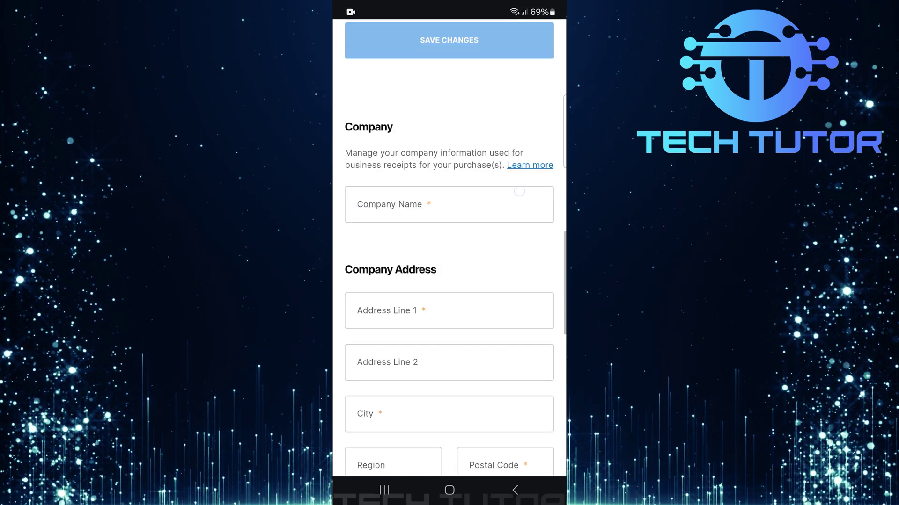
scroll(519, 191, "down", 3)
scroll(494, 223, "down", 2)
scroll(494, 222, "down", 3)
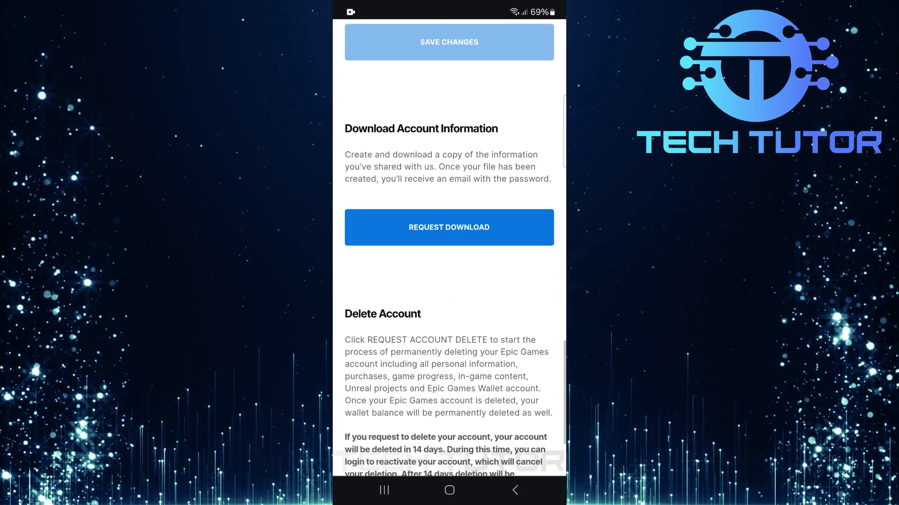
scroll(449, 253, "down", 2)
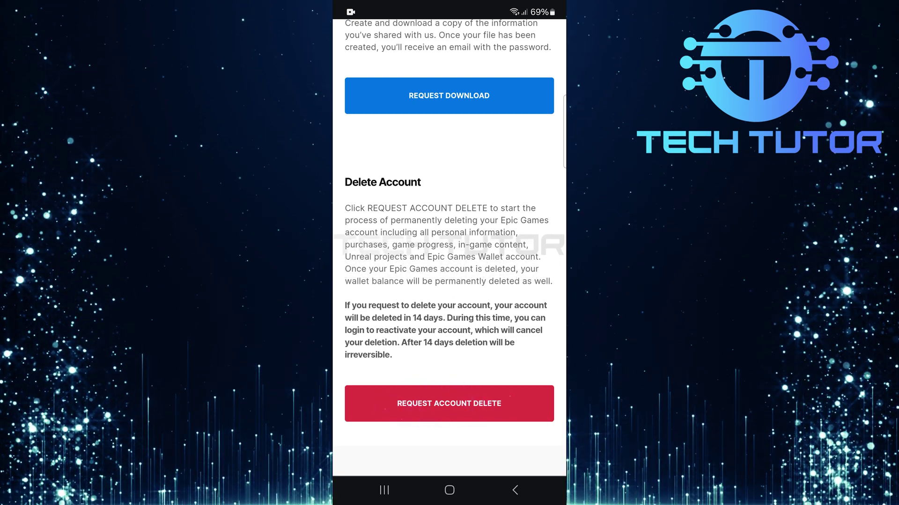
- Request account deletion so the Delete your account confirmation dialog appears
left_click(429, 404)
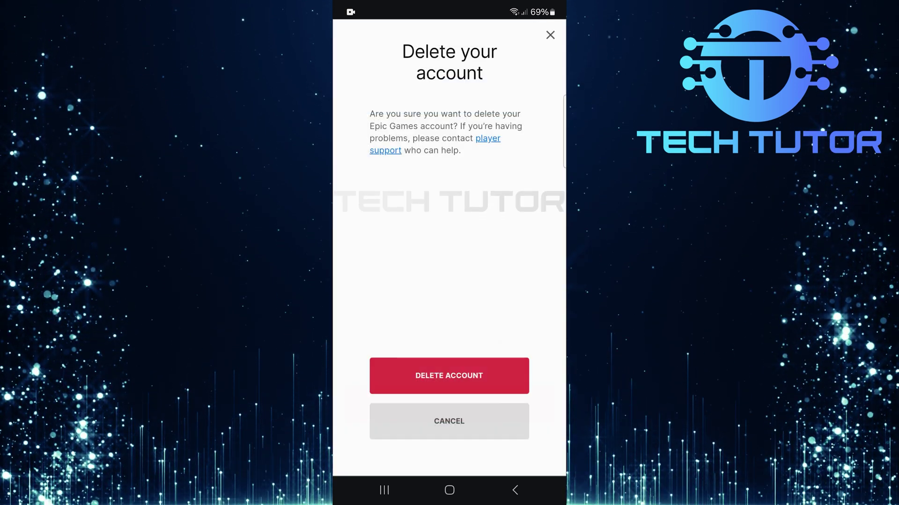